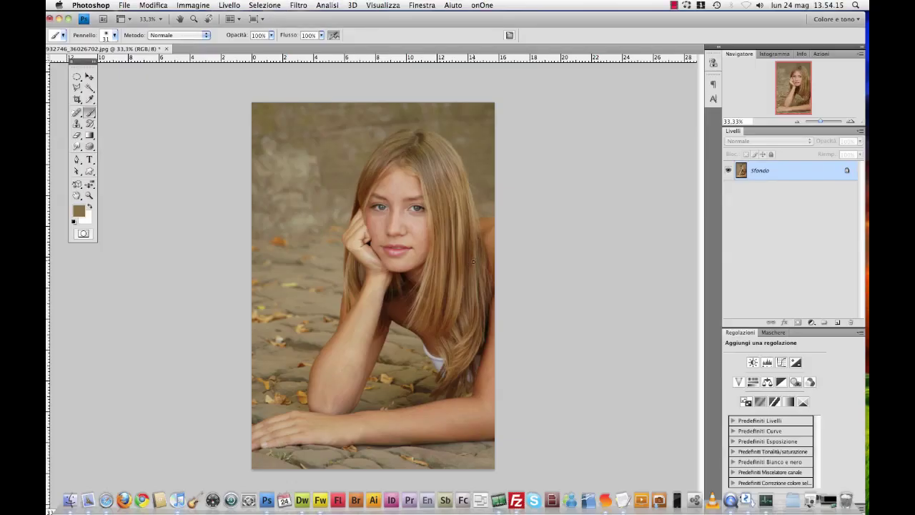
- Select the Move tool with the portrait open on its single Sfondo layer
key(v)
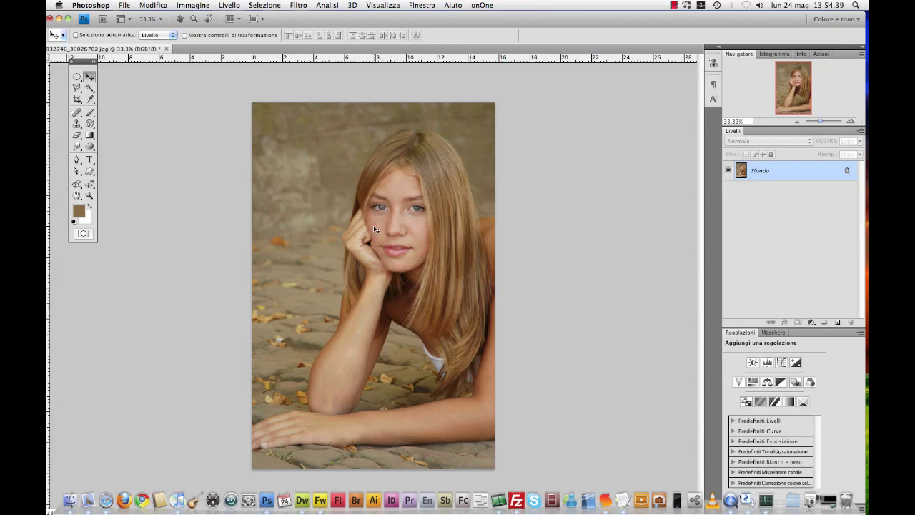
- Duplicate Sfondo as Livello 1 and open Immagine > Regolazioni > Ombre/luci
key(super+j)
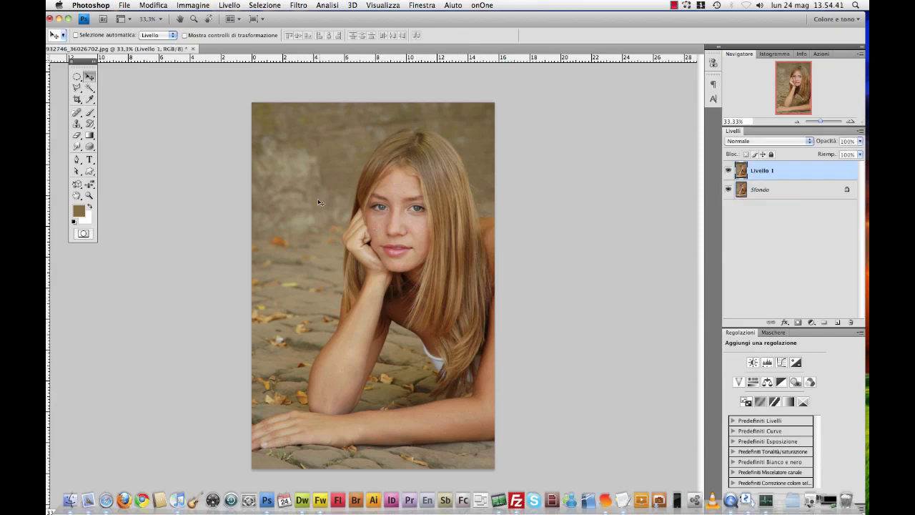
click(200, 6)
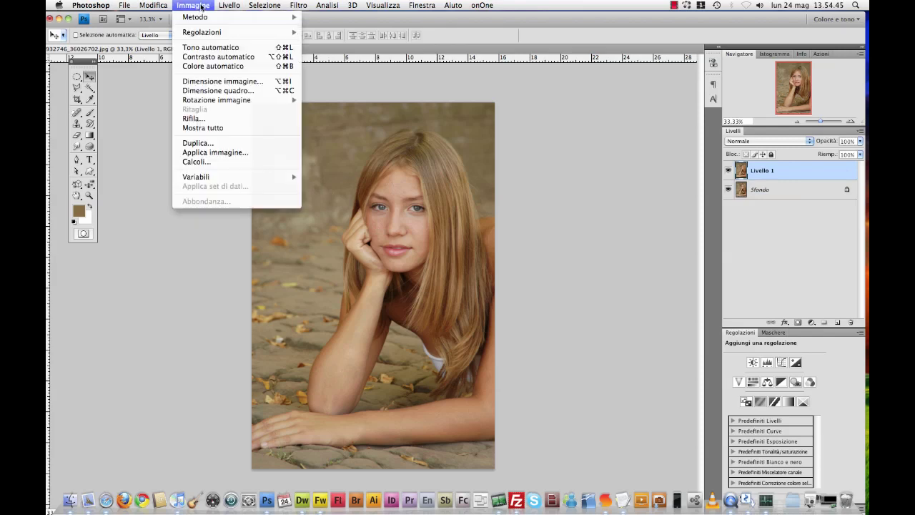
mouse_move(202, 32)
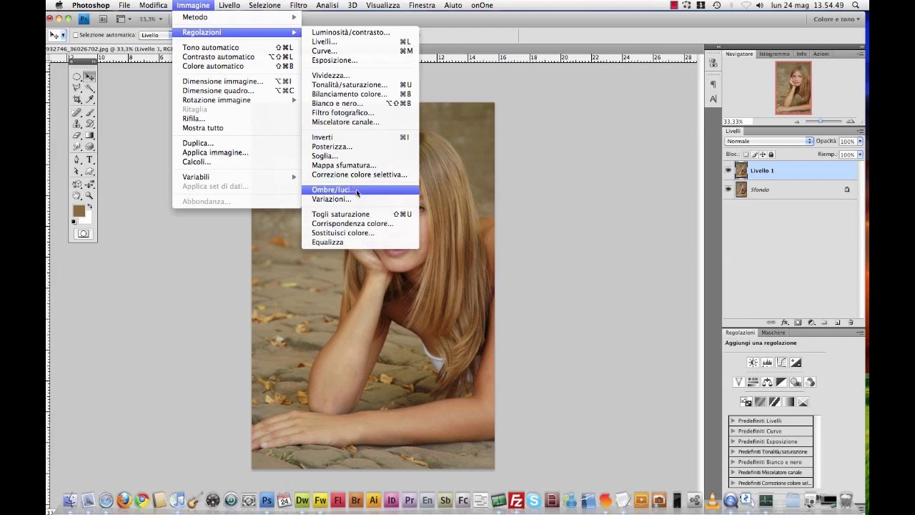
click(356, 189)
- Reposition the Ombre/Luci dialog; set shadows amount 29%, tonal width 30%, highlights amount 46%
mouse_move(591, 153)
mouse_down()
mouse_move(572, 154)
mouse_move(580, 142)
mouse_up()
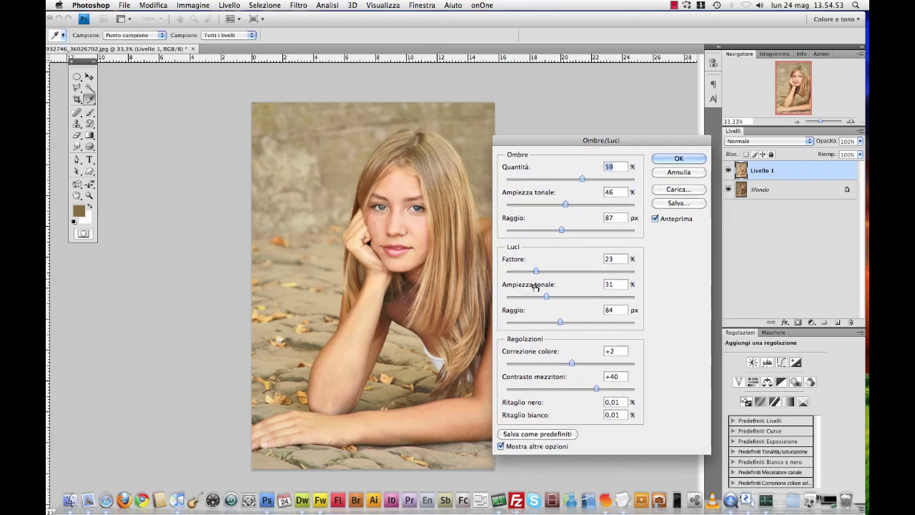
drag(568, 143, 567, 140)
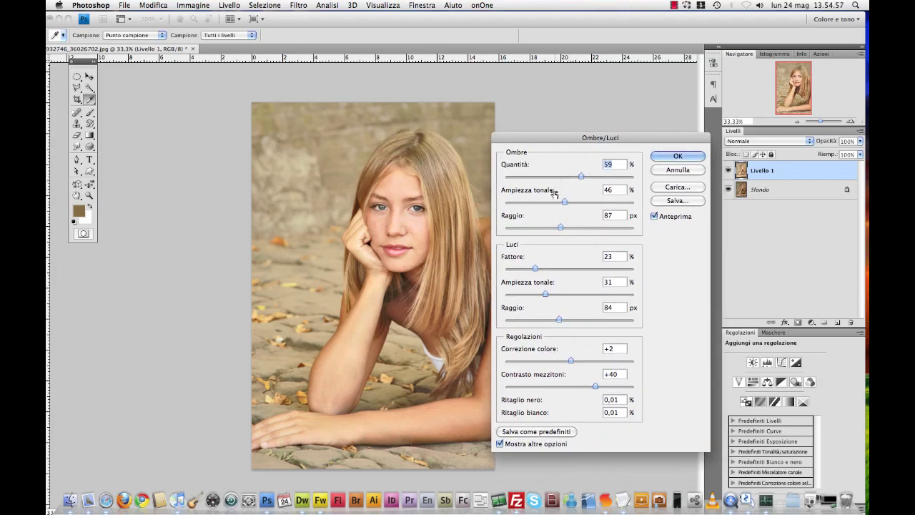
drag(581, 176, 565, 176)
drag(578, 139, 590, 151)
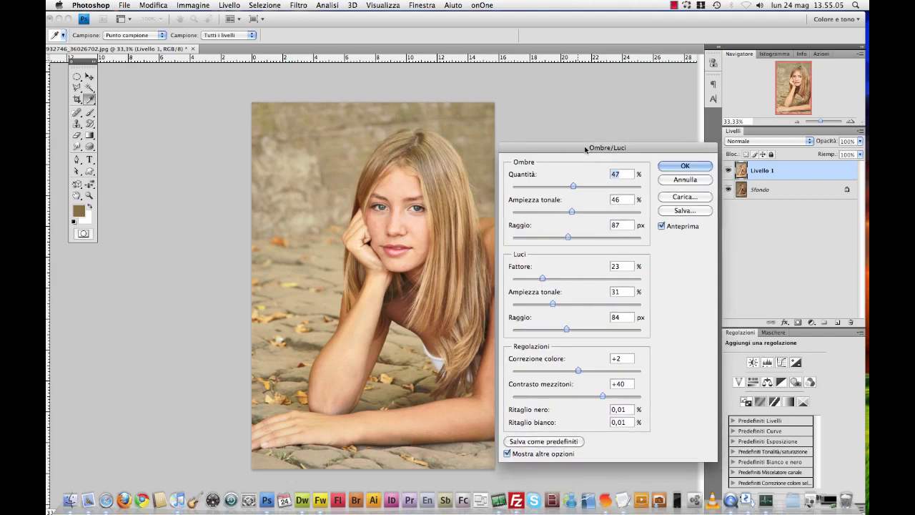
drag(590, 150, 560, 147)
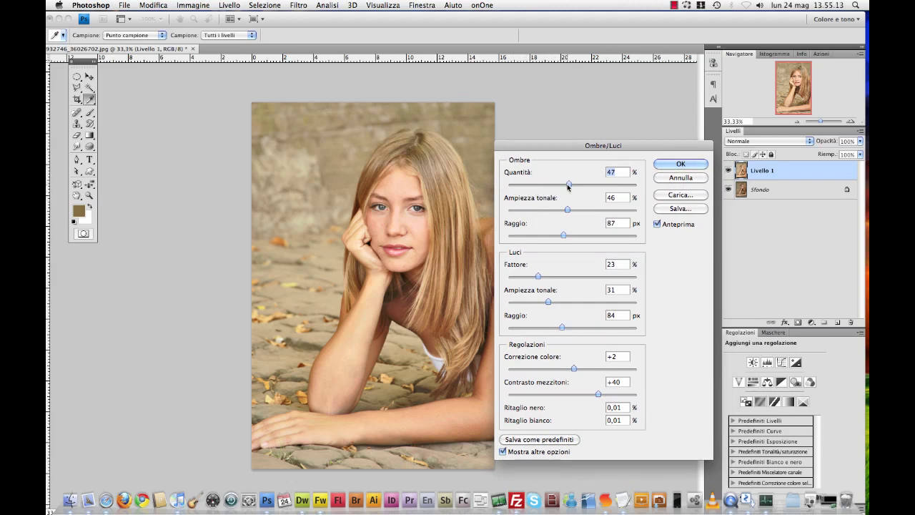
drag(566, 186, 513, 193)
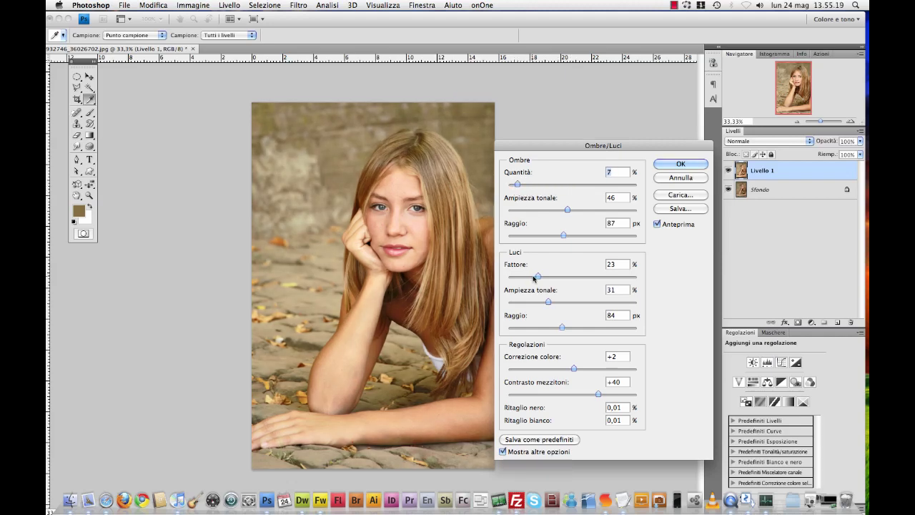
mouse_move(538, 275)
mouse_down()
mouse_move(511, 283)
mouse_move(576, 280)
mouse_move(569, 279)
mouse_up()
mouse_move(519, 188)
mouse_down()
mouse_move(550, 186)
mouse_move(591, 209)
mouse_move(548, 207)
mouse_up()
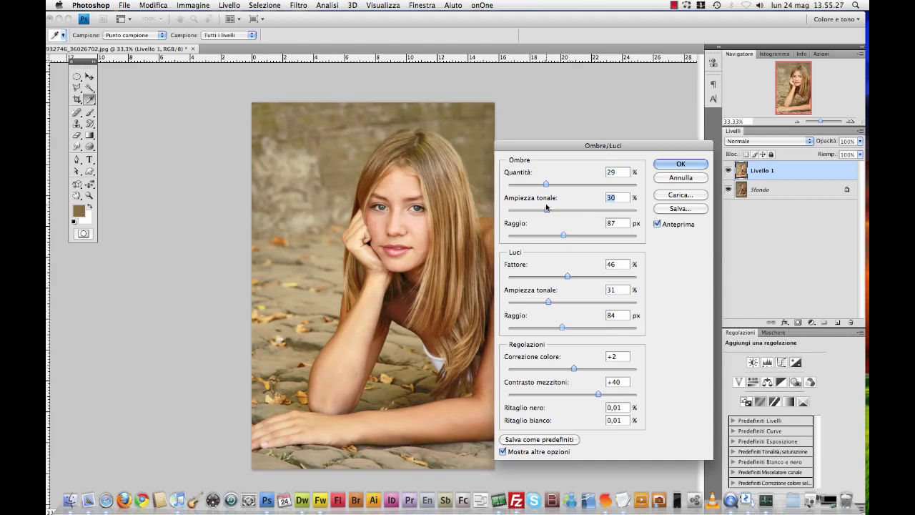
- Set Ombre Raggio to 55 px, Luci Ampiezza tonale to 35% and Luci Raggio to 121 px
mouse_move(549, 296)
mouse_down()
mouse_move(562, 292)
mouse_move(547, 293)
mouse_up()
mouse_move(563, 235)
mouse_down()
mouse_move(588, 235)
mouse_move(507, 237)
mouse_move(589, 235)
mouse_move(550, 235)
mouse_up()
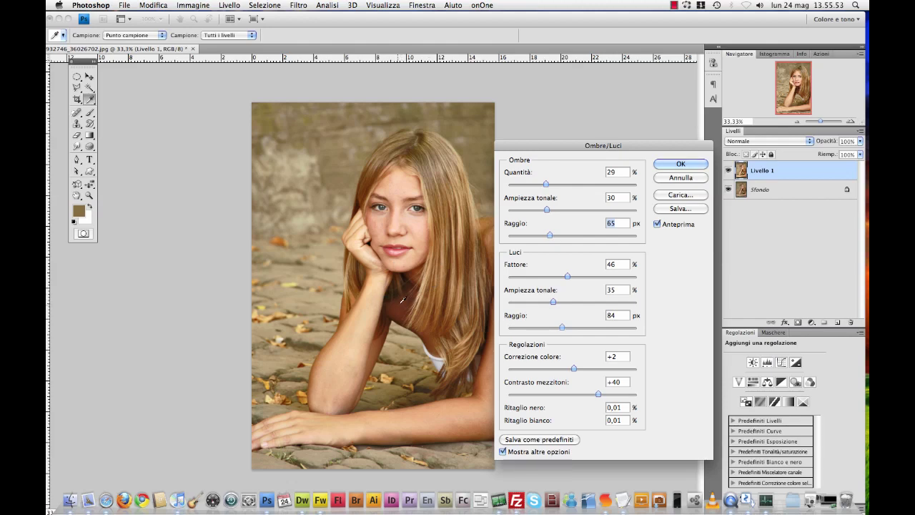
mouse_move(562, 327)
mouse_down()
mouse_move(603, 329)
mouse_move(578, 328)
mouse_up()
mouse_move(549, 235)
mouse_down()
mouse_move(576, 236)
mouse_move(541, 237)
mouse_up()
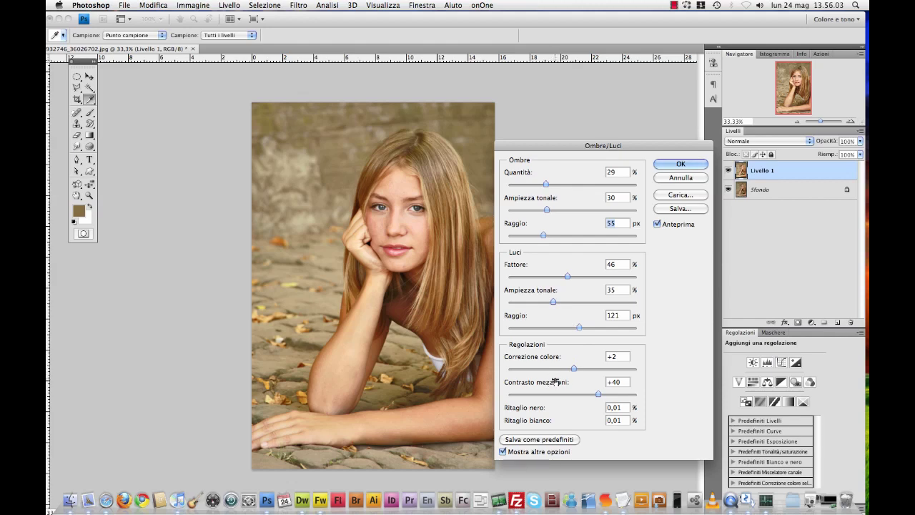
click(622, 406)
- Set colour correction to -3 and enter the black clipping value
mouse_move(574, 368)
mouse_down()
mouse_move(609, 367)
mouse_move(570, 368)
mouse_move(561, 394)
mouse_move(612, 394)
mouse_move(574, 392)
mouse_up()
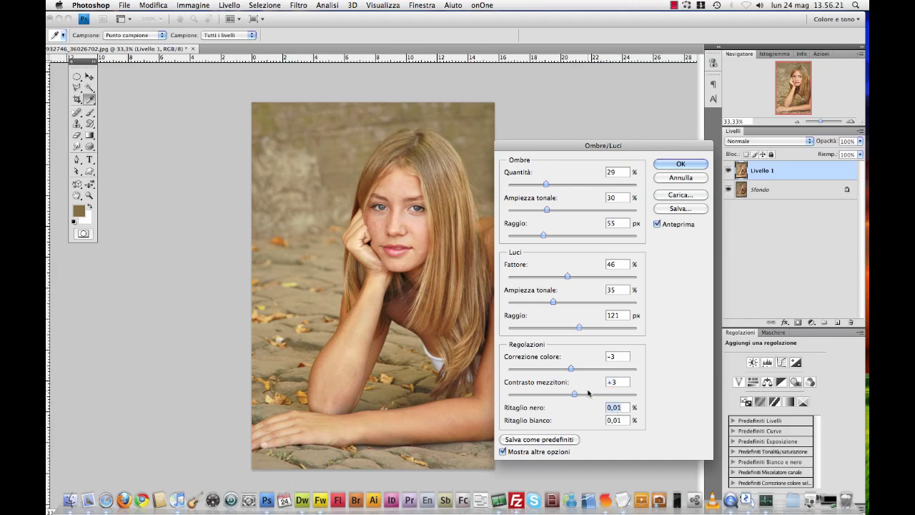
text(50)
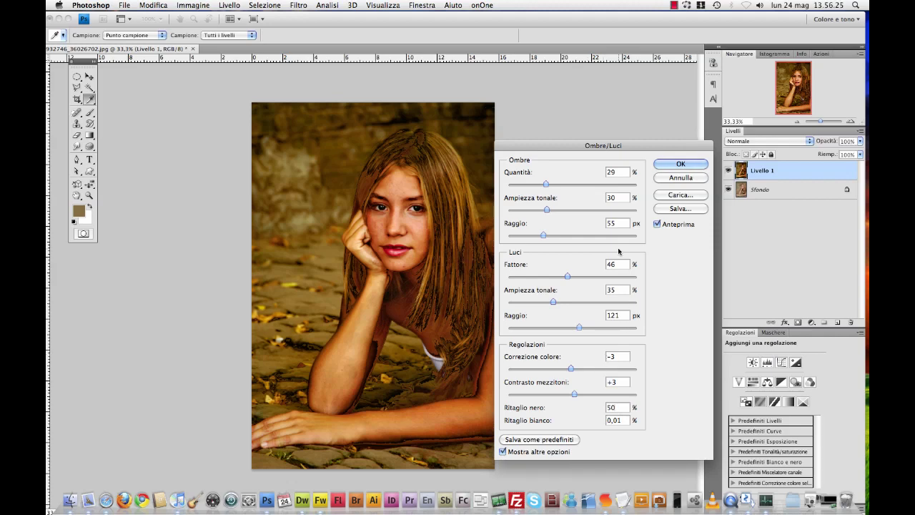
key(BackSpace)
key(BackSpace)
text(0)
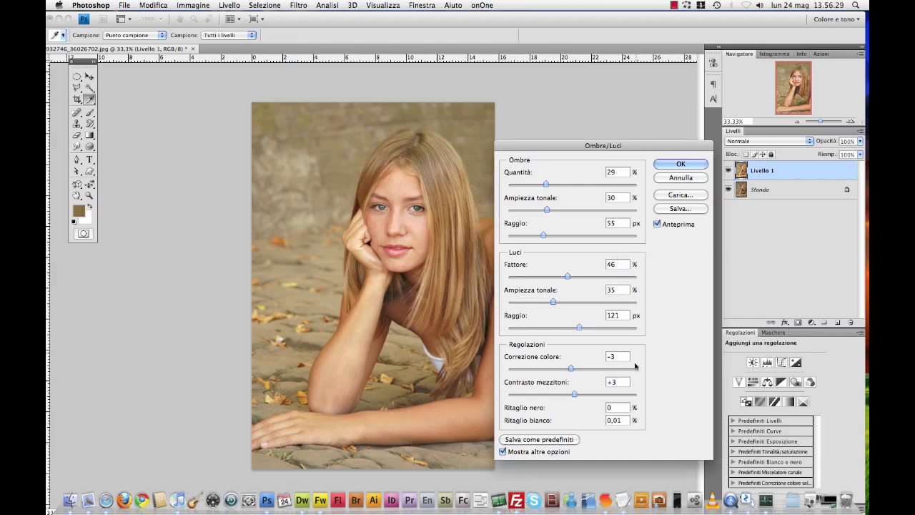
- Set the highlights tonal width to 29% and the white clipping to 1%
double_click(622, 422)
text(50)
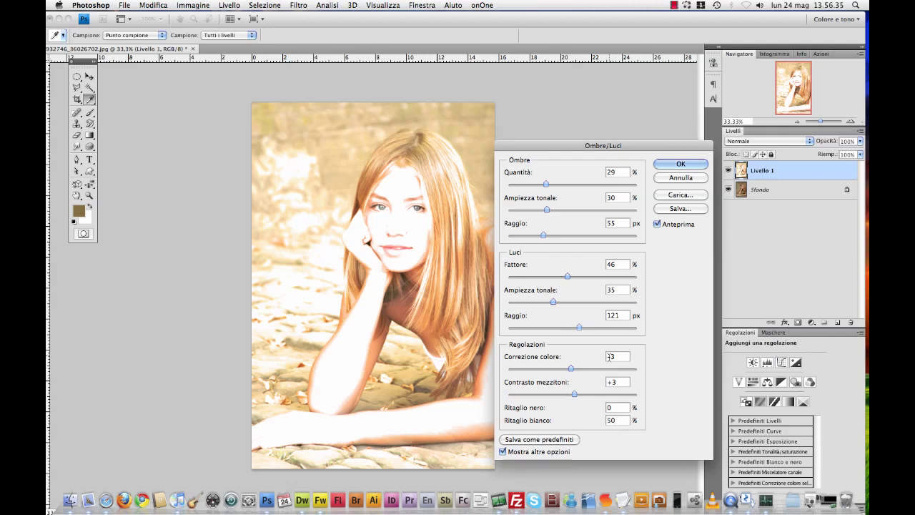
key(BackSpace)
key(BackSpace)
text(0)
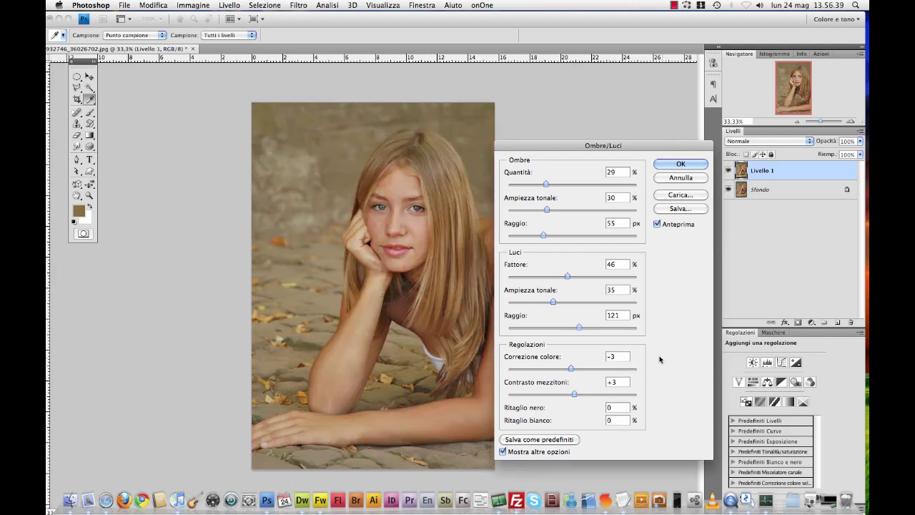
key(Tab)
drag(547, 300, 544, 299)
double_click(611, 419)
text(1)
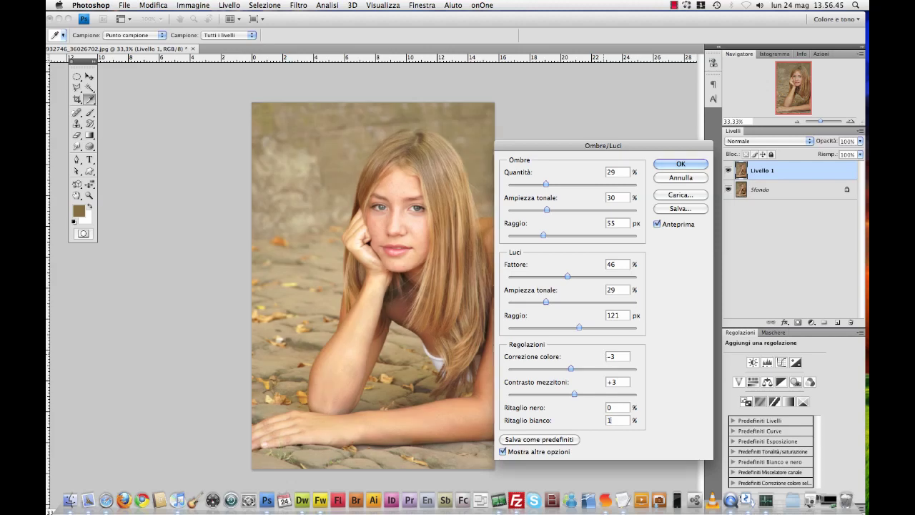
text(0)
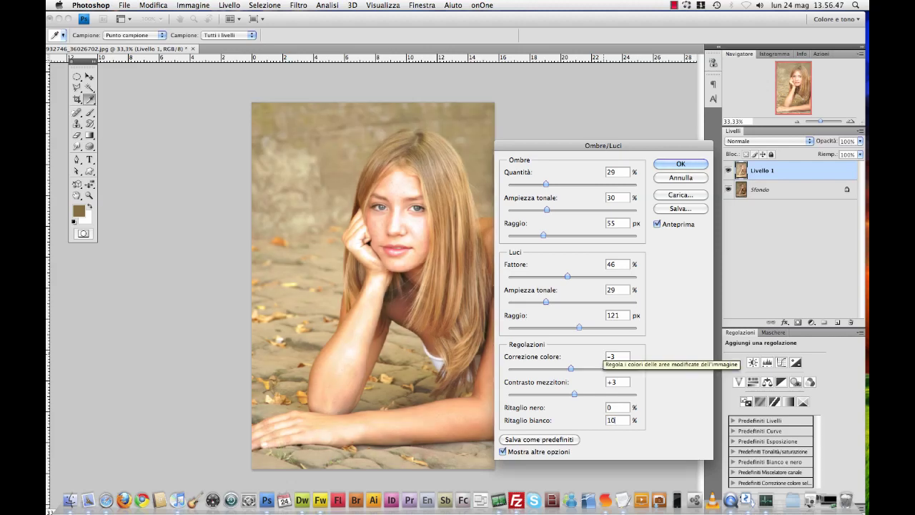
key(BackSpace)
text(1)
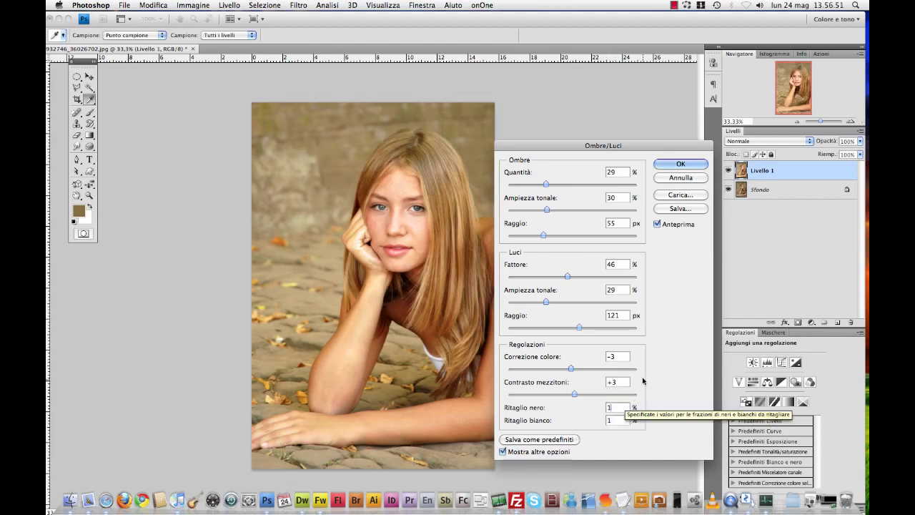
click(679, 165)
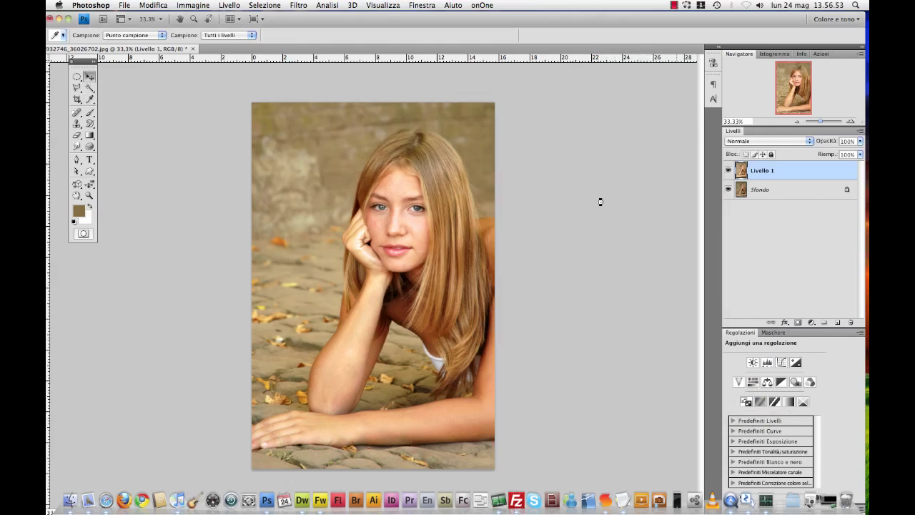
key(v)
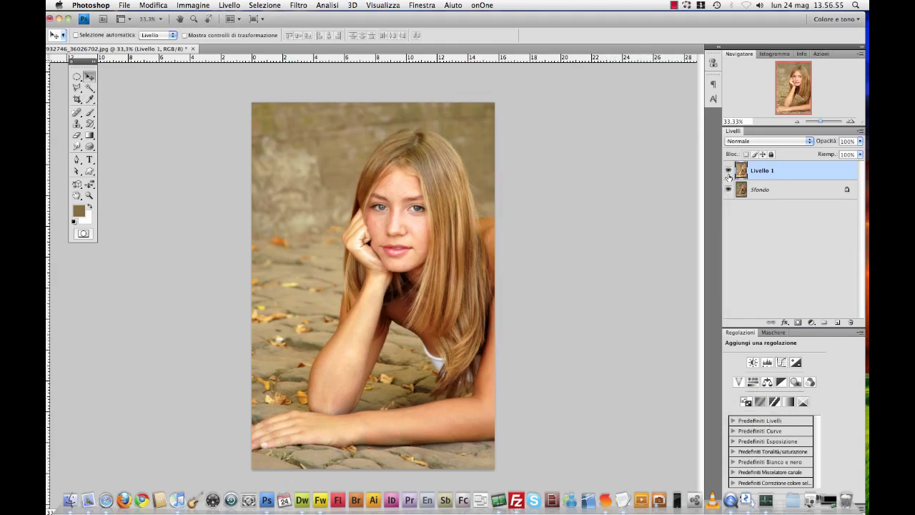
click(729, 171)
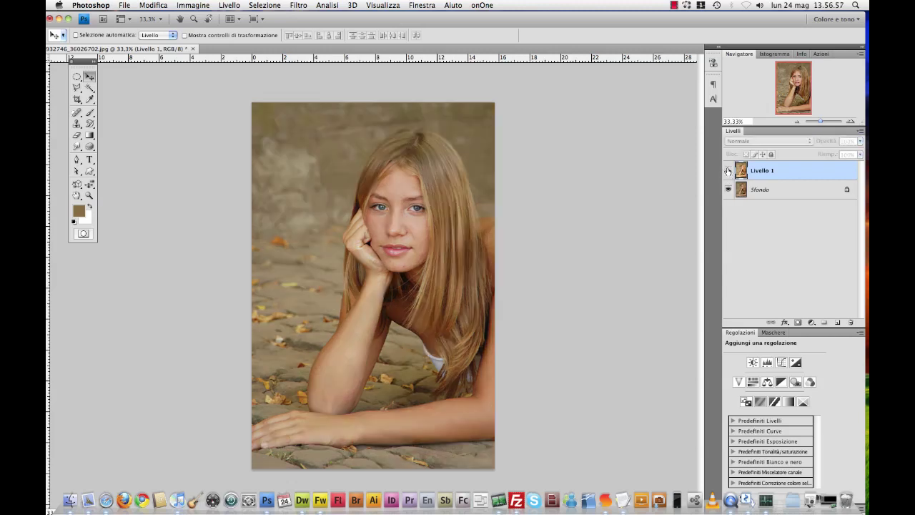
click(728, 171)
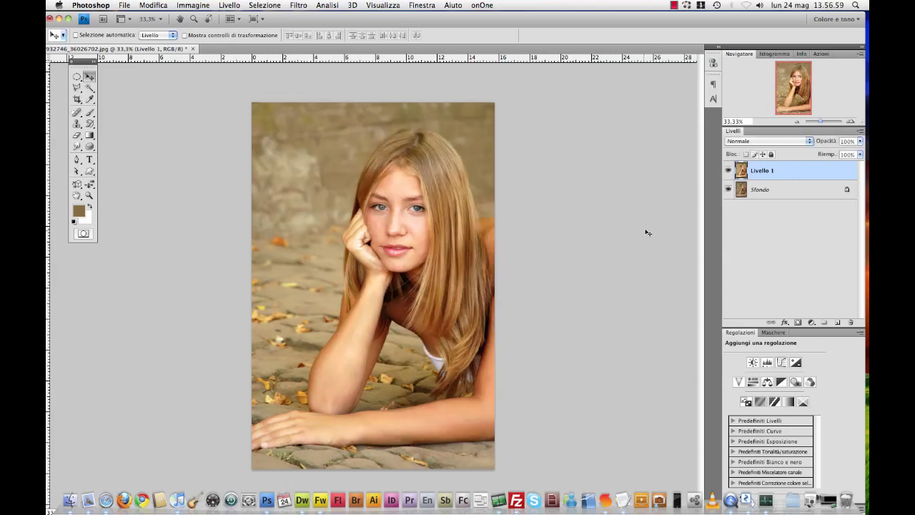